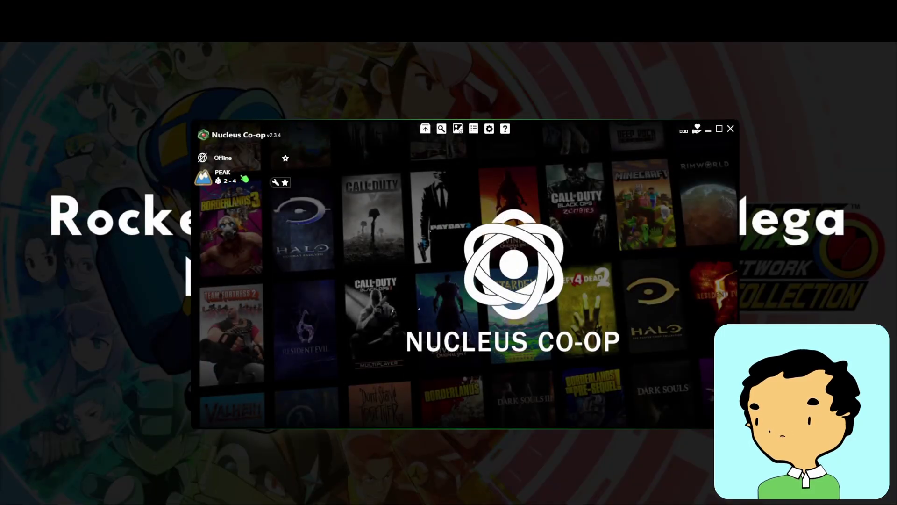
- Open the Nucleus content folder for PEAK, then return to Nucleus Co-op
{"action": "right_click", "coordinate": [248, 183]}
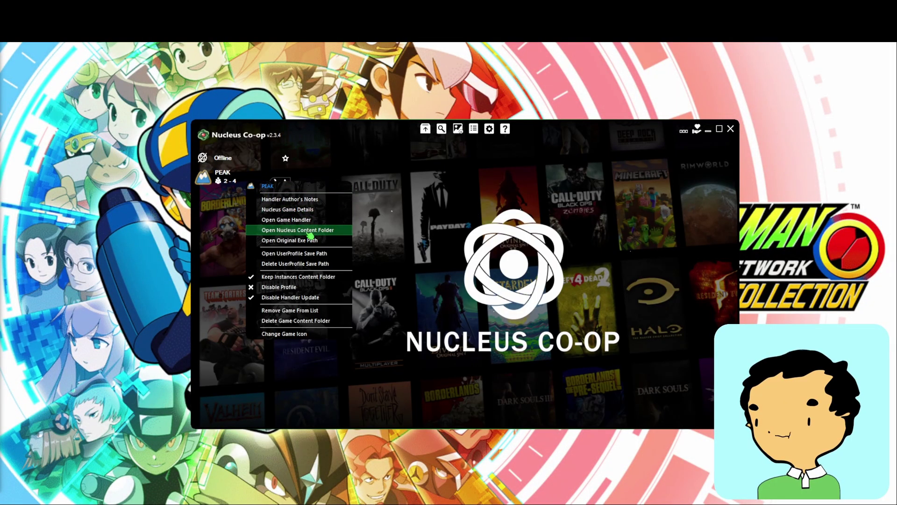
{"action": "left_click", "coordinate": [309, 231]}
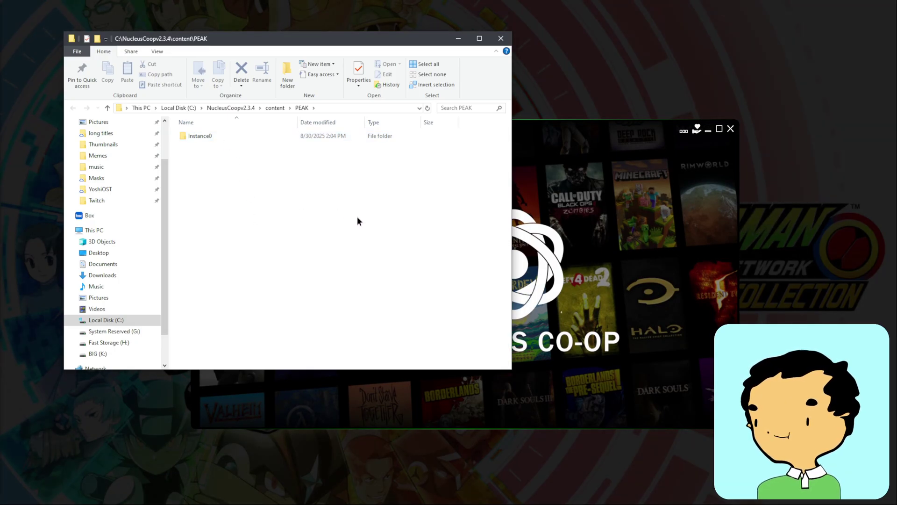
{"action": "key", "text": "alt+Tab"}
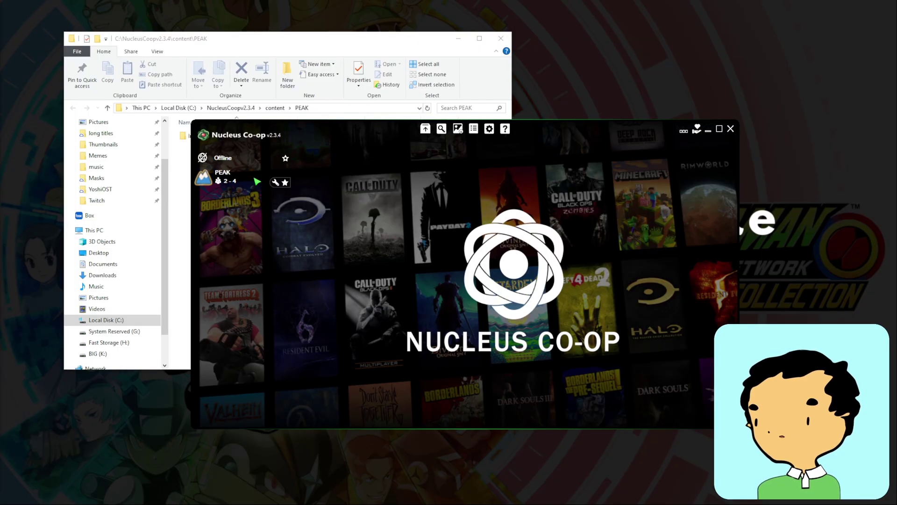
- Select PEAK, dismiss the handler notes and split the middle monitor into two horizontal halves
{"action": "left_click", "coordinate": [257, 182]}
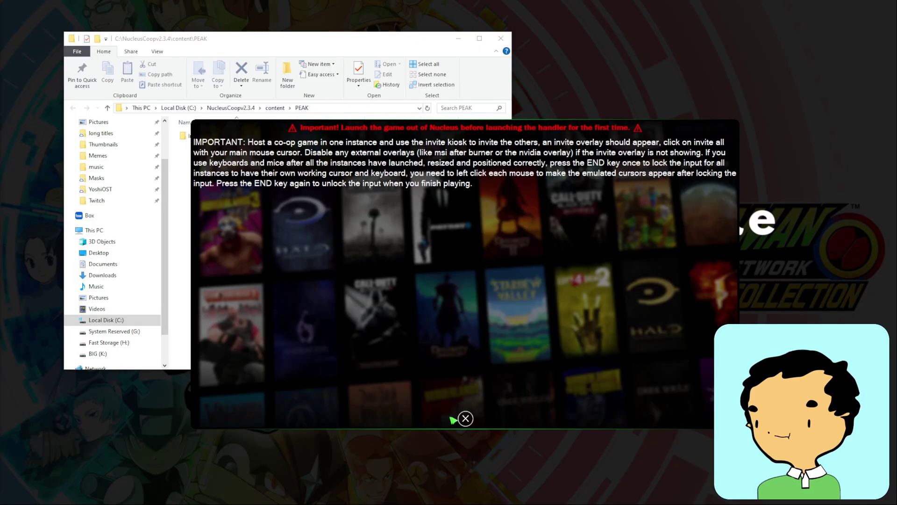
{"action": "left_click", "coordinate": [464, 417]}
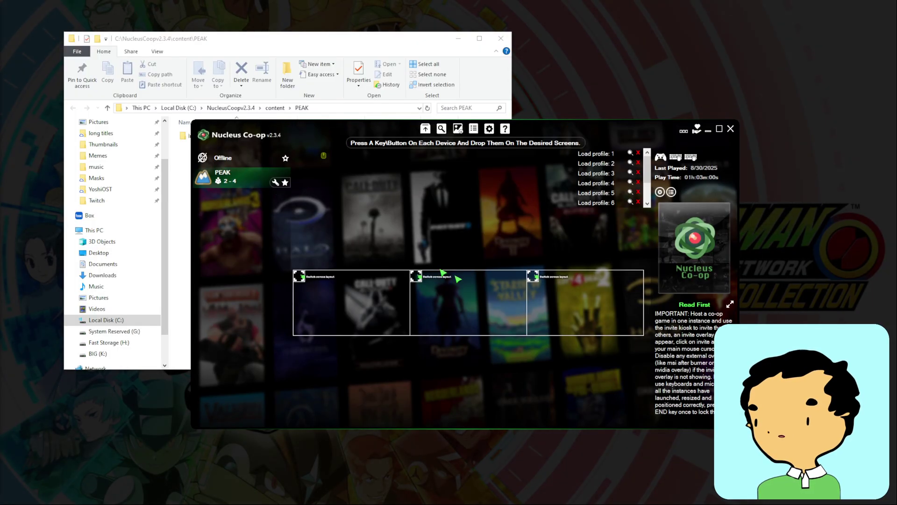
{"action": "left_click", "coordinate": [416, 277]}
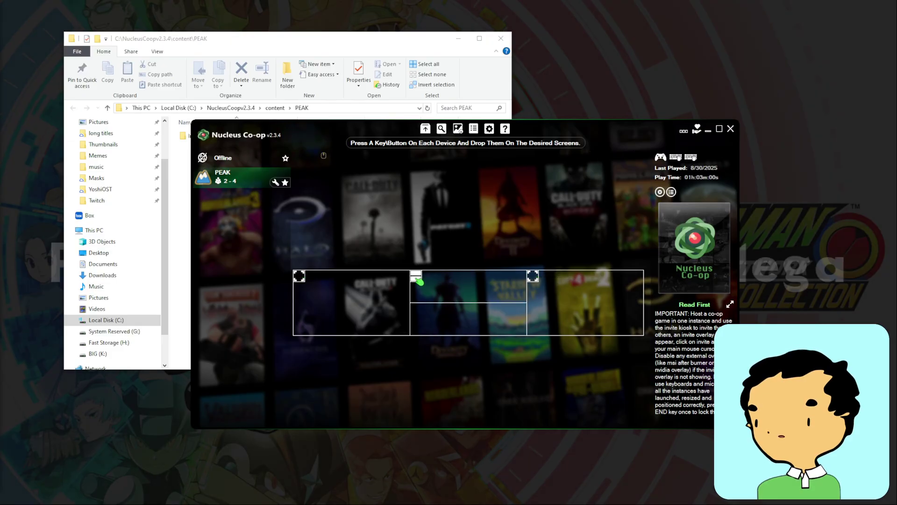
- Assign the keyboard and mouse to the upper half of the middle monitor and controller 1 to the lower half
{"action": "key", "text": "space"}
{"action": "left_click_drag", "start_coordinate": [486, 156], "coordinate": [463, 286]}
{"action": "left_click_drag", "start_coordinate": [328, 161], "coordinate": [436, 286]}
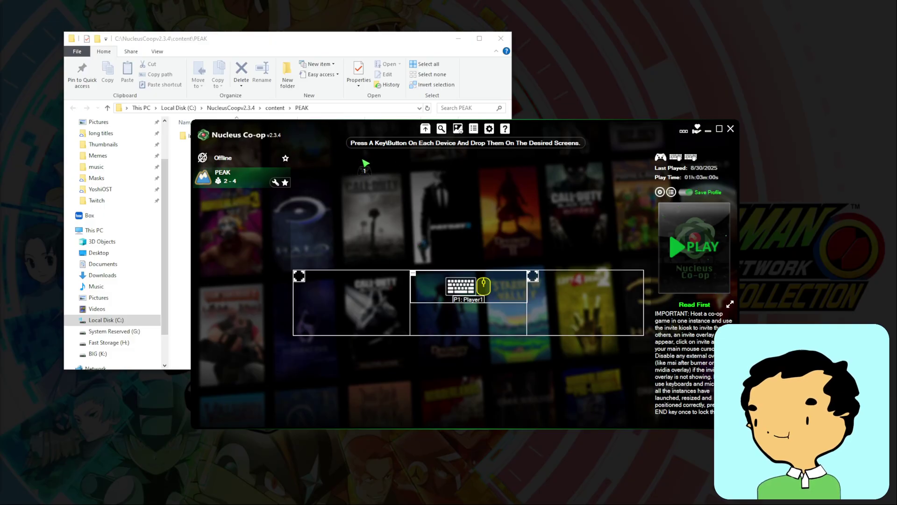
{"action": "left_click_drag", "start_coordinate": [365, 170], "coordinate": [467, 317]}
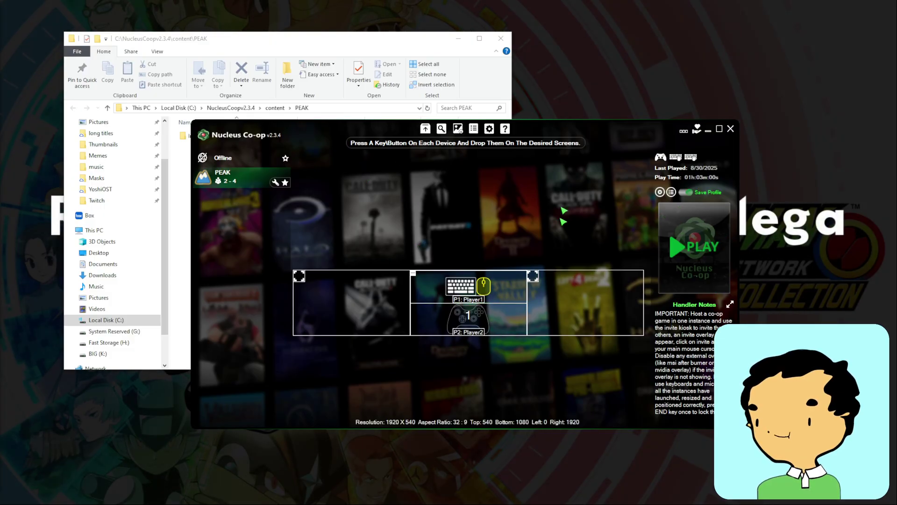
- Launch the two-player PEAK session, acknowledge the input-lock notice and quit the game from its main menu
{"action": "left_click", "coordinate": [684, 247]}
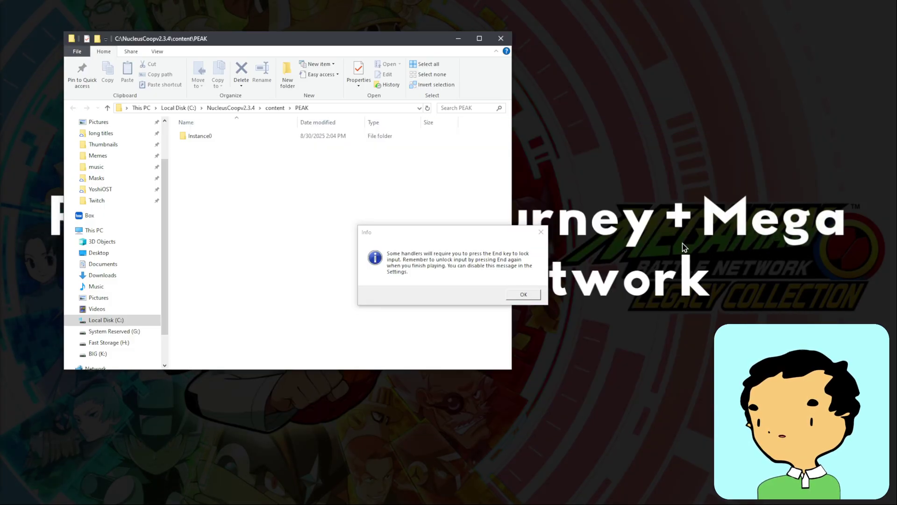
{"action": "key", "text": "Return"}
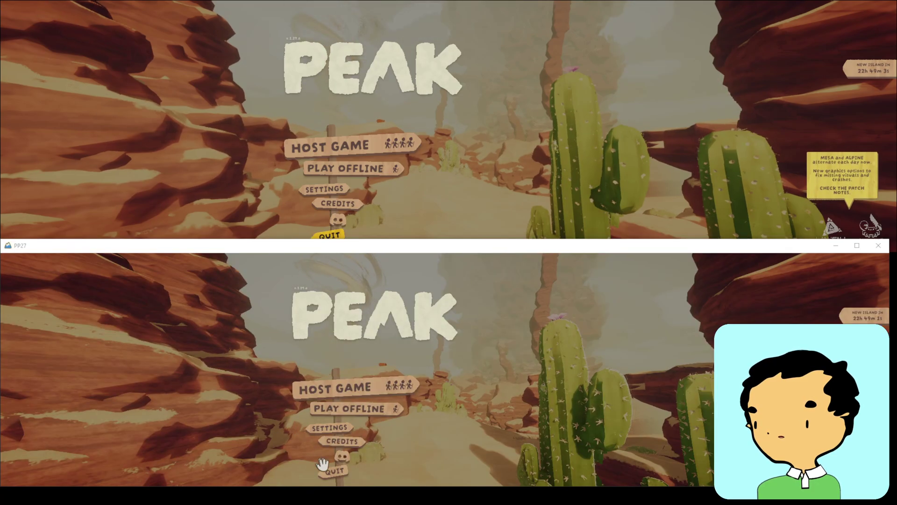
{"action": "left_click", "coordinate": [333, 472]}
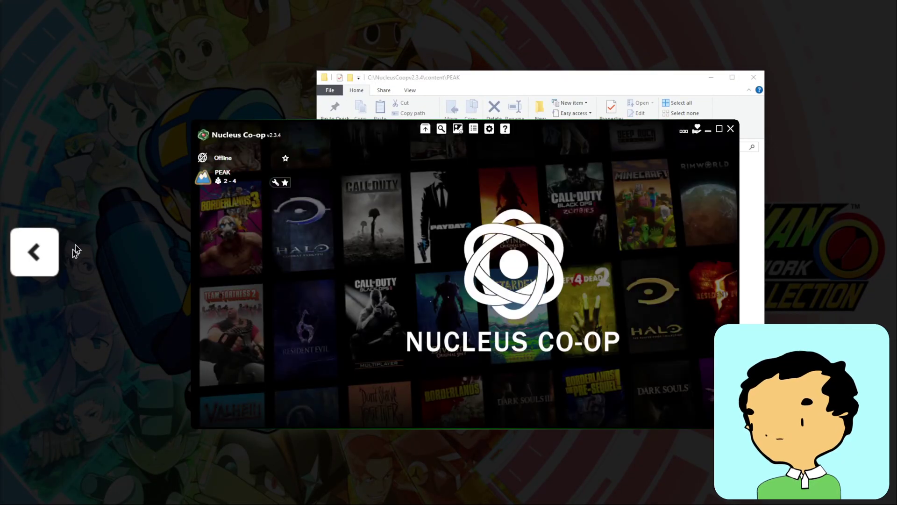
- Reopen PEAK's Nucleus content folder after the game instances have been generated
{"action": "left_click", "coordinate": [276, 182]}
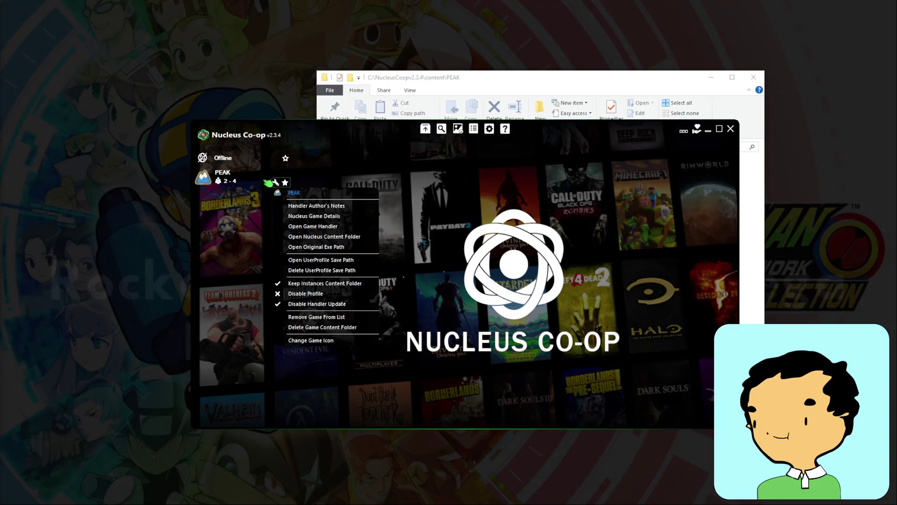
{"action": "left_click", "coordinate": [358, 238]}
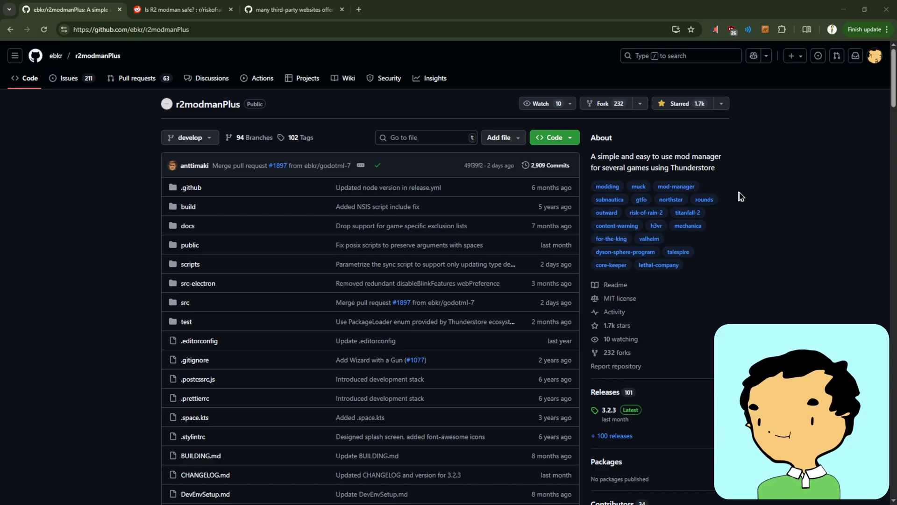
- Download r2modman-Setup-3.2.3.exe from the latest r2modmanPlus release on GitHub and save it in the Downloads folder
{"action": "scroll", "coordinate": [600, 254], "scroll_direction": "down", "scroll_amount": 1}
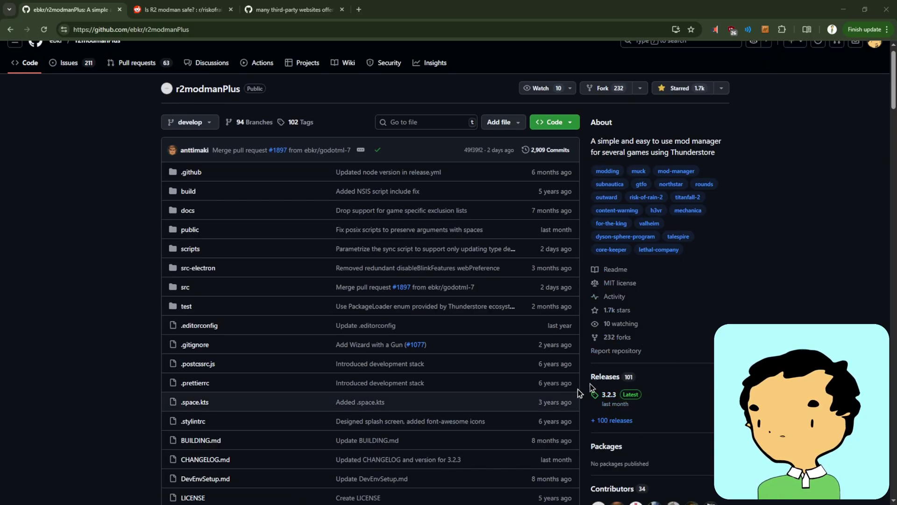
{"action": "left_click", "coordinate": [608, 394]}
{"action": "scroll", "coordinate": [451, 336], "scroll_direction": "down", "scroll_amount": 2}
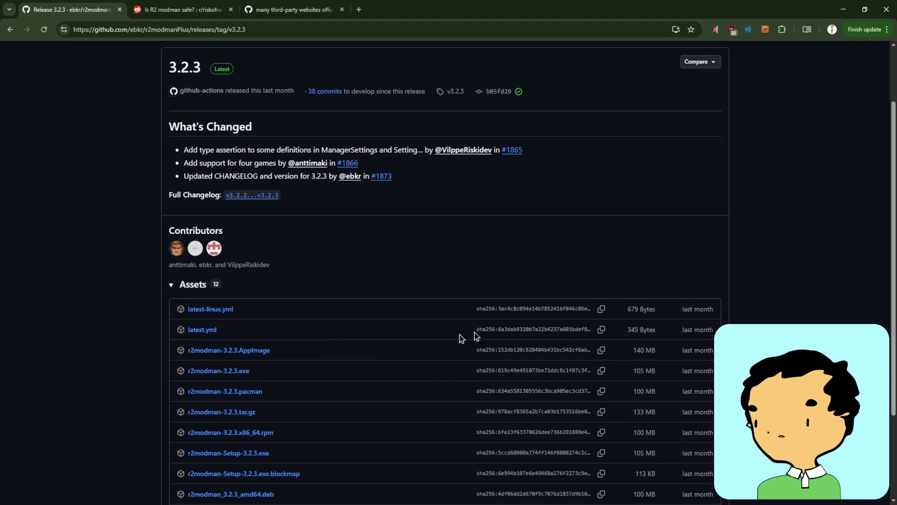
{"action": "scroll", "coordinate": [407, 350], "scroll_direction": "down", "scroll_amount": 2}
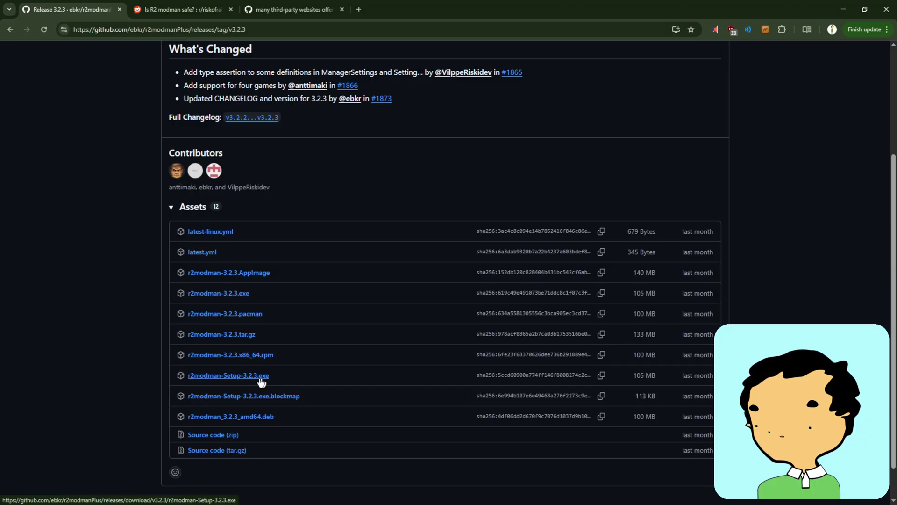
{"action": "left_click", "coordinate": [266, 377]}
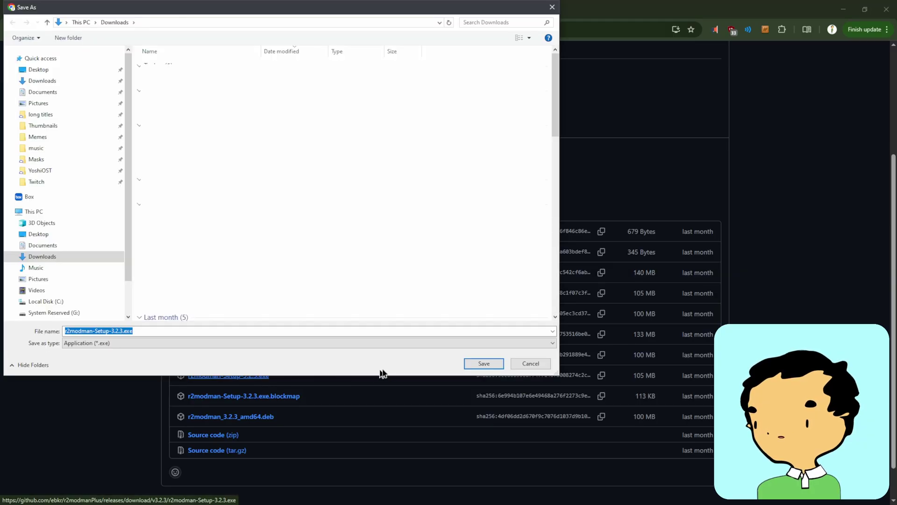
{"action": "left_click", "coordinate": [484, 363]}
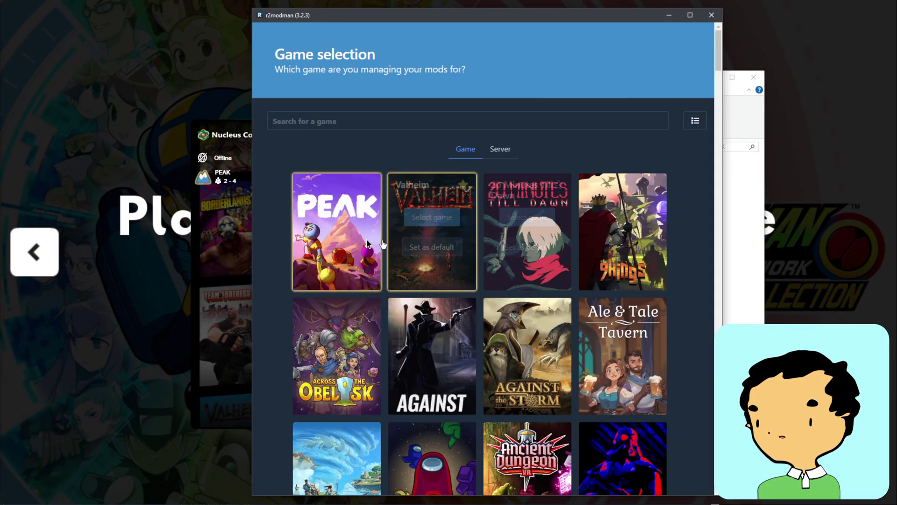
- In r2modman, choose PEAK as the game to manage and load the Peak profile
{"action": "scroll", "coordinate": [353, 317], "scroll_direction": "down", "scroll_amount": 1}
{"action": "scroll", "coordinate": [352, 317], "scroll_direction": "down", "scroll_amount": 3}
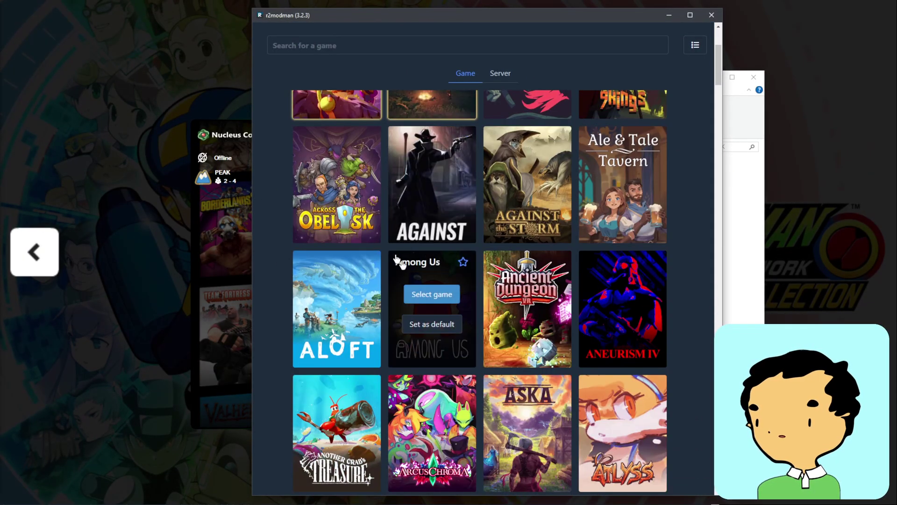
{"action": "scroll", "coordinate": [390, 256], "scroll_direction": "up", "scroll_amount": 4}
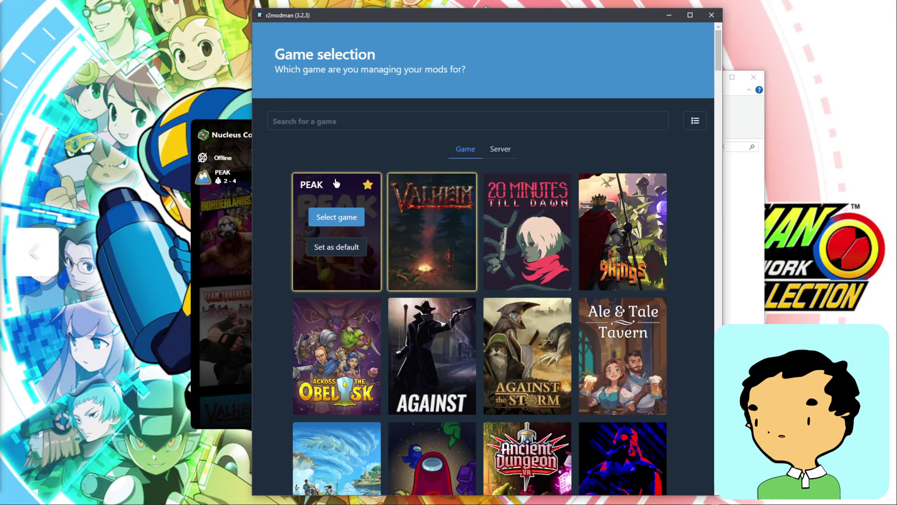
{"action": "left_click", "coordinate": [337, 218]}
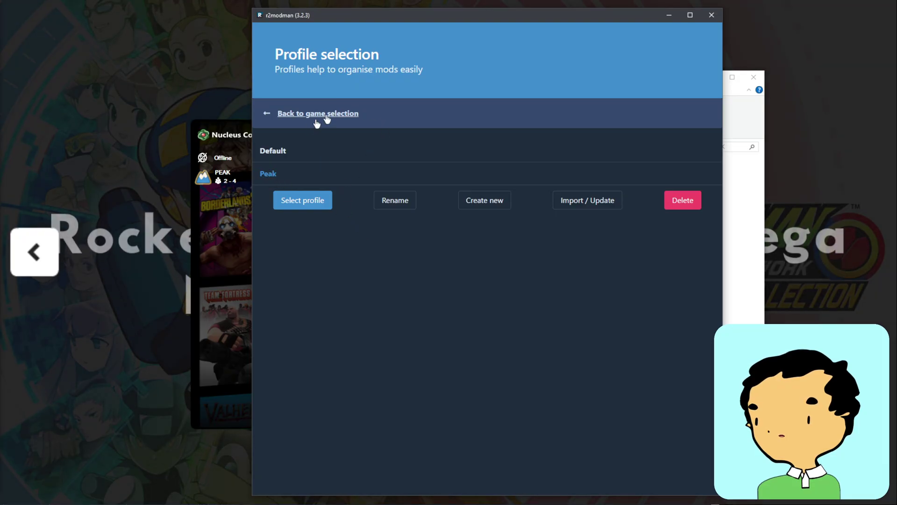
{"action": "left_click", "coordinate": [312, 206]}
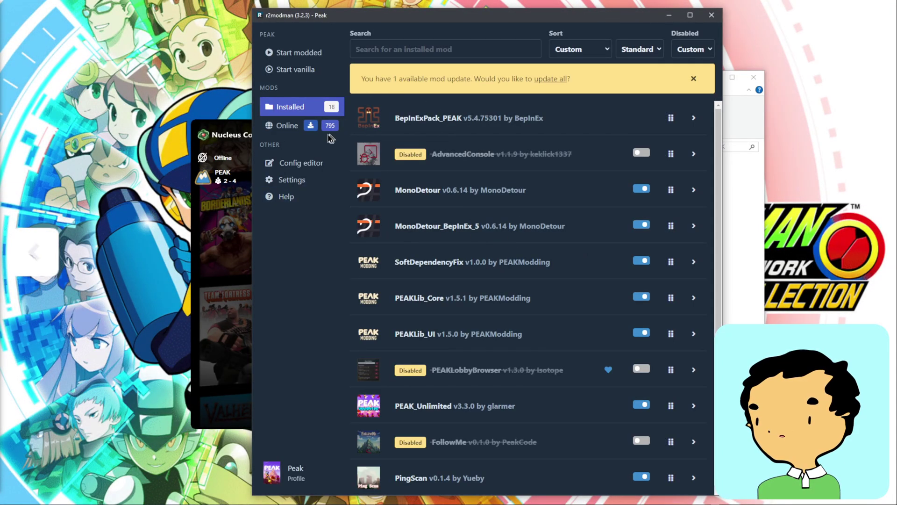
- Browse the online mods available for PEAK and return to the installed mods list
{"action": "left_click", "coordinate": [293, 134]}
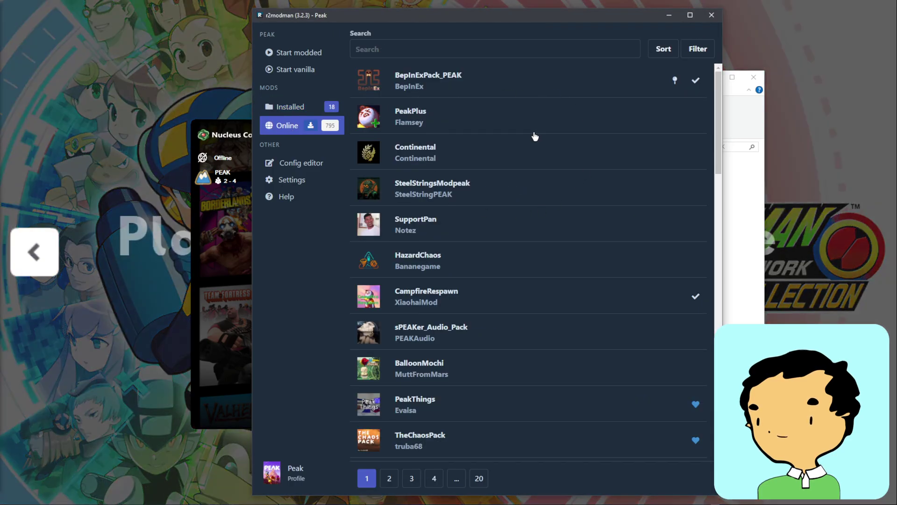
{"action": "scroll", "coordinate": [533, 138], "scroll_direction": "down", "scroll_amount": 1}
{"action": "scroll", "coordinate": [531, 141], "scroll_direction": "up", "scroll_amount": 1}
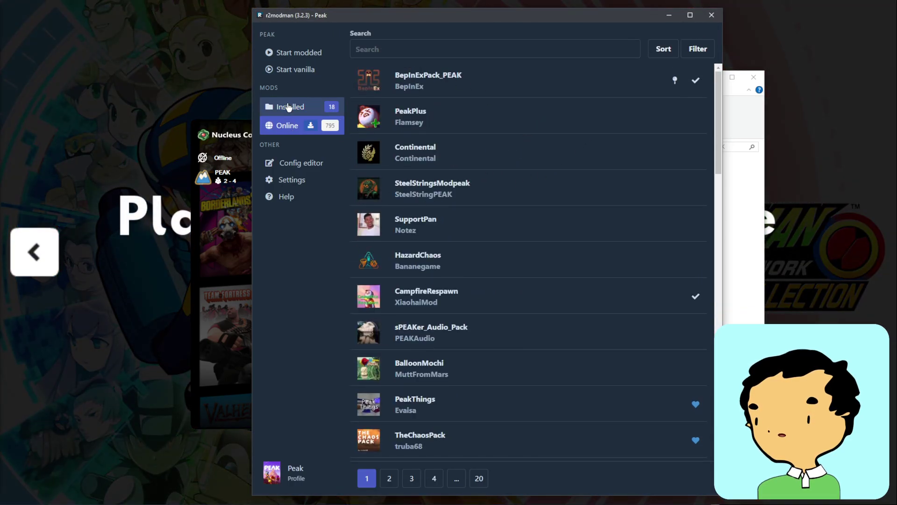
{"action": "left_click", "coordinate": [289, 108]}
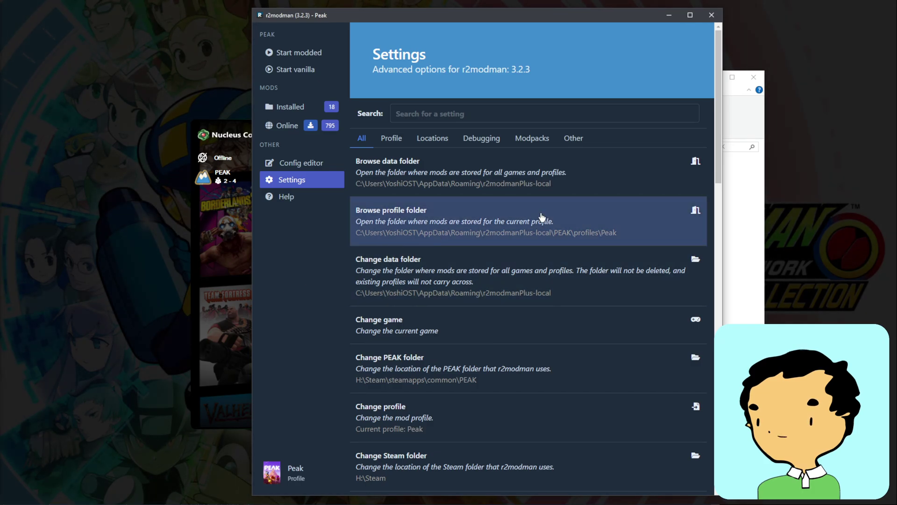
- Open the current profile's folder from the r2modman settings and copy all of its files and folders
{"action": "left_click", "coordinate": [696, 211]}
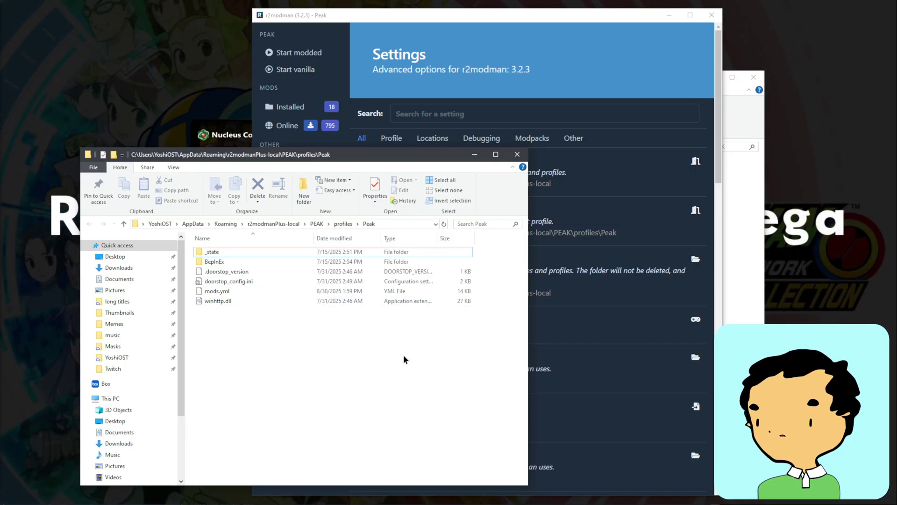
{"action": "left_click_drag", "start_coordinate": [308, 356], "coordinate": [257, 236]}
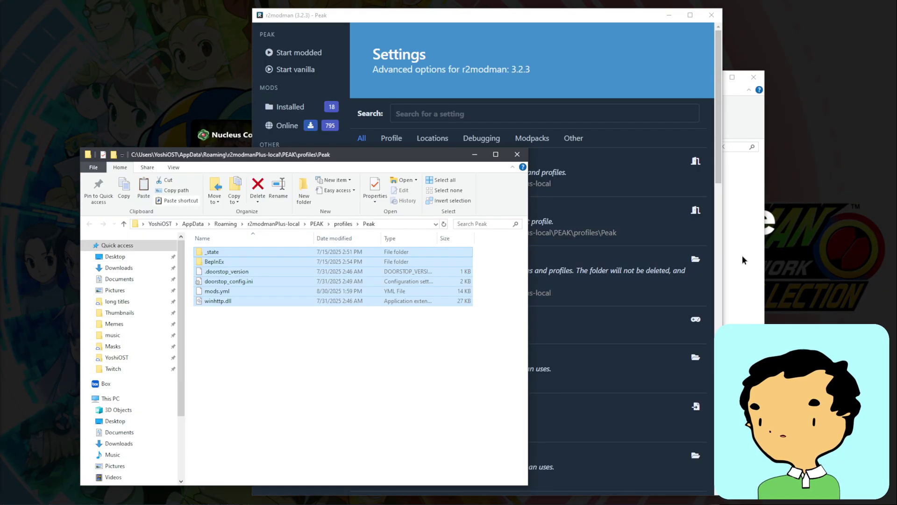
- Paste the copied mod files into the Instance0 folder of PEAK's Nucleus content, skipping files with the same names
{"action": "left_click", "coordinate": [743, 258]}
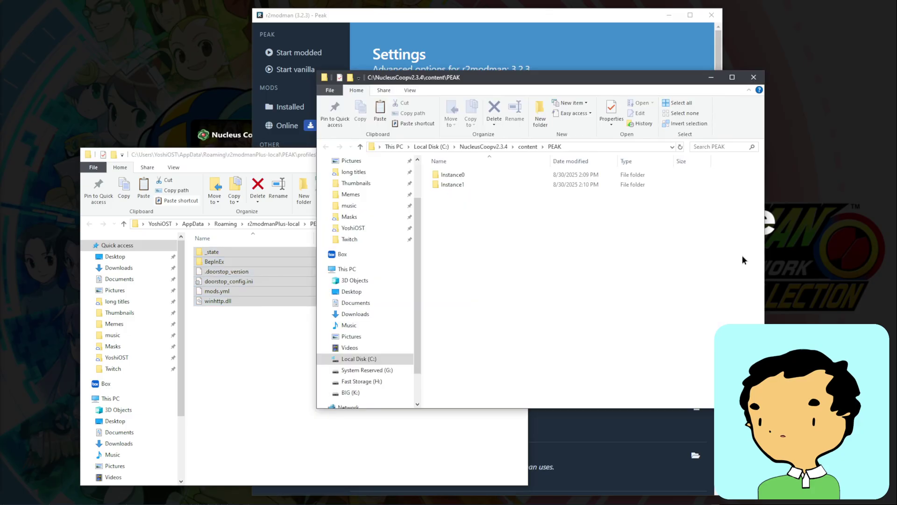
{"action": "double_click", "coordinate": [518, 174]}
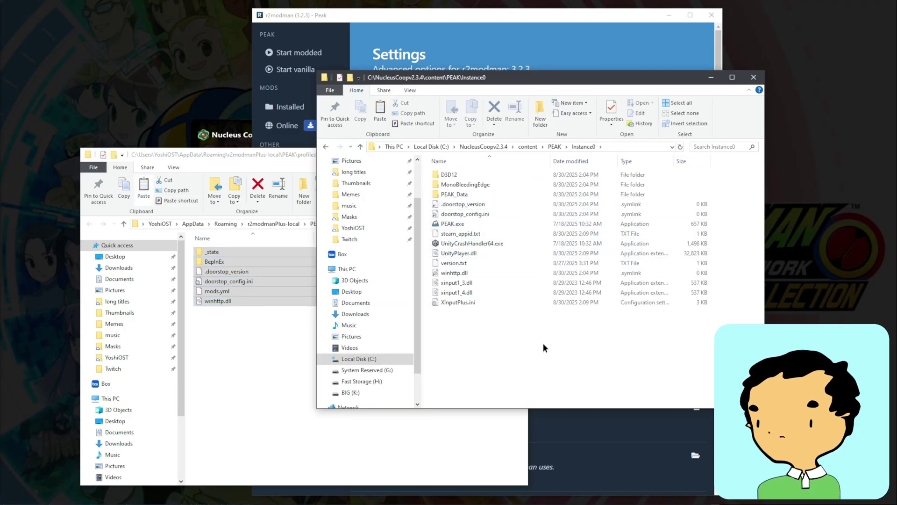
{"action": "key", "text": "ctrl+v"}
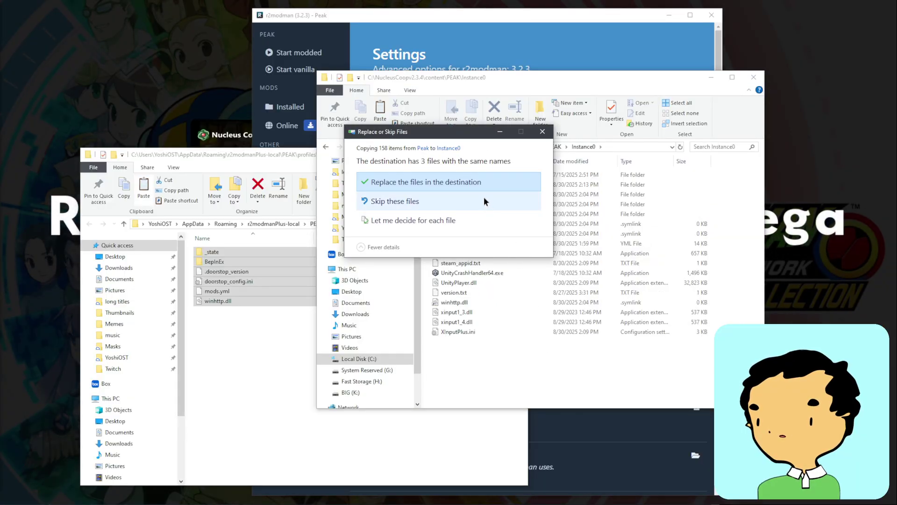
{"action": "left_click", "coordinate": [484, 200]}
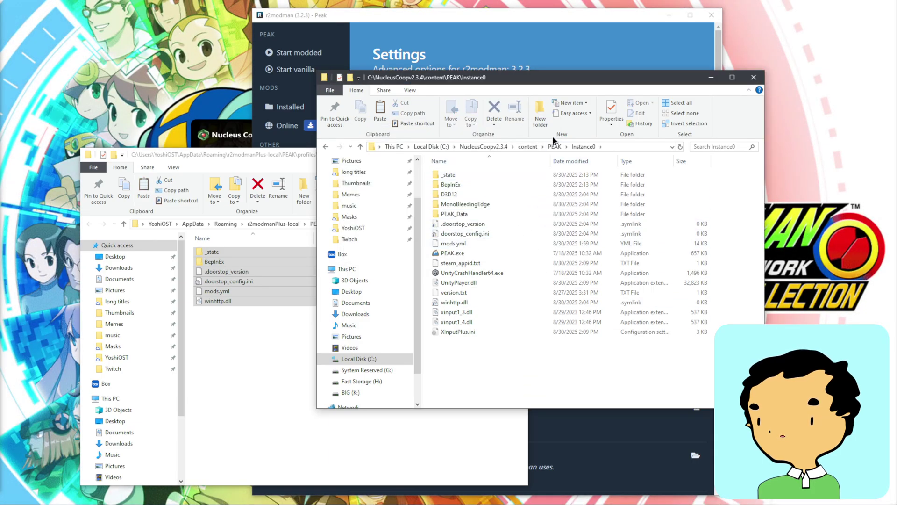
- Paste the same mod files into PEAK's Instance1 folder, skipping files with the same names
{"action": "left_click", "coordinate": [560, 148]}
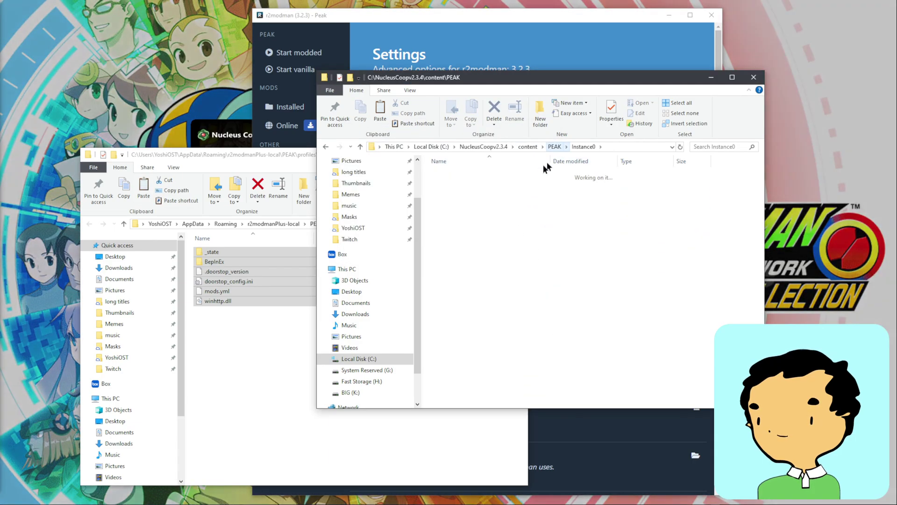
{"action": "double_click", "coordinate": [514, 182]}
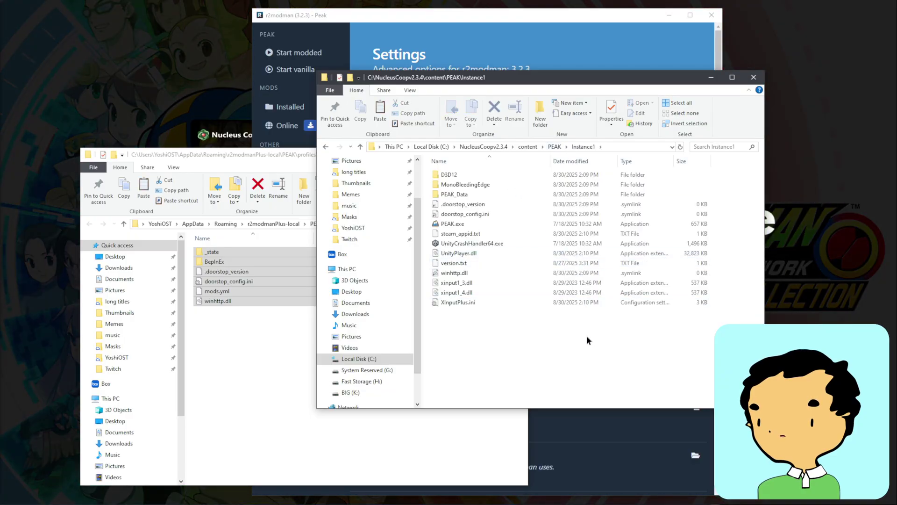
{"action": "key", "text": "ctrl+v"}
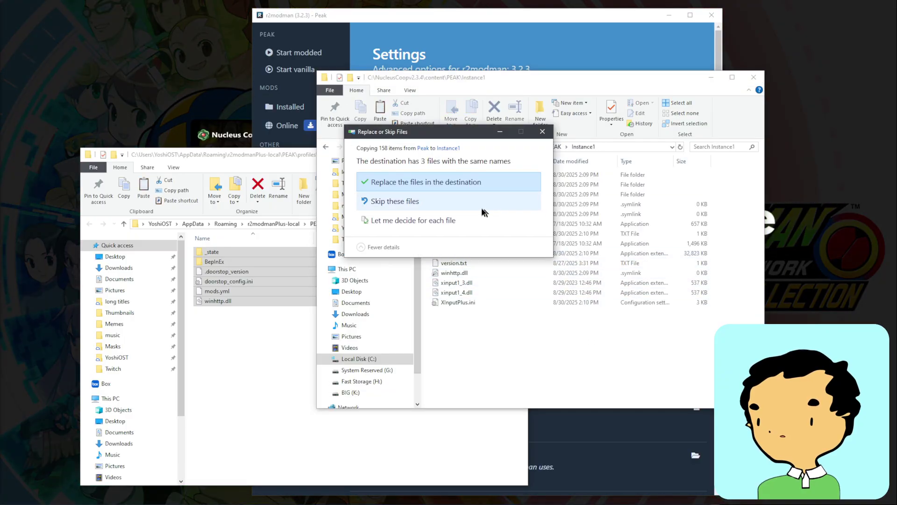
{"action": "left_click", "coordinate": [486, 201]}
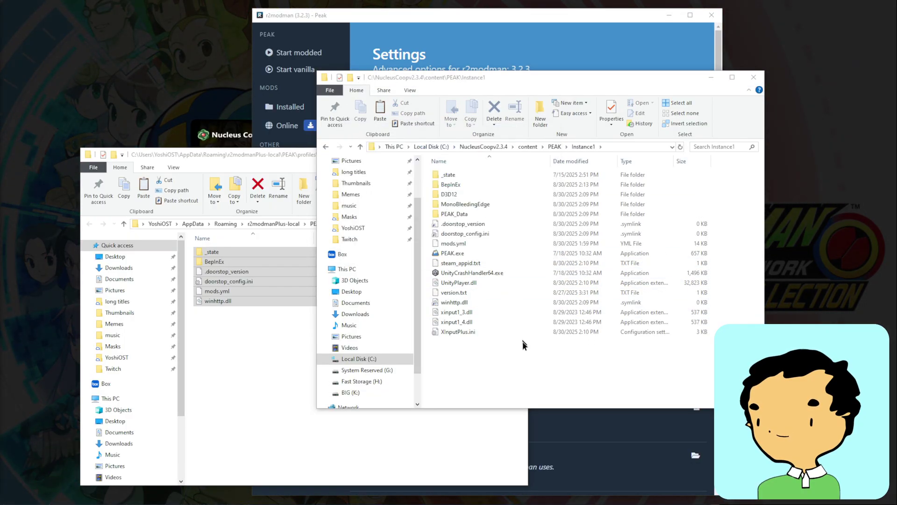
- In Nucleus Co-op, split the middle monitor into two horizontal halves and assign the mouse and keyboard to the upper half
{"action": "key", "text": "alt+Tab"}
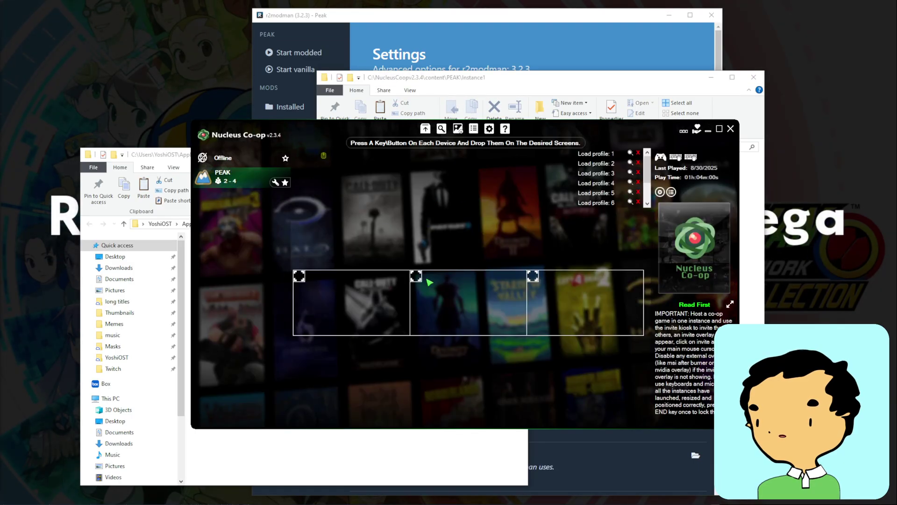
{"action": "left_click", "coordinate": [417, 277]}
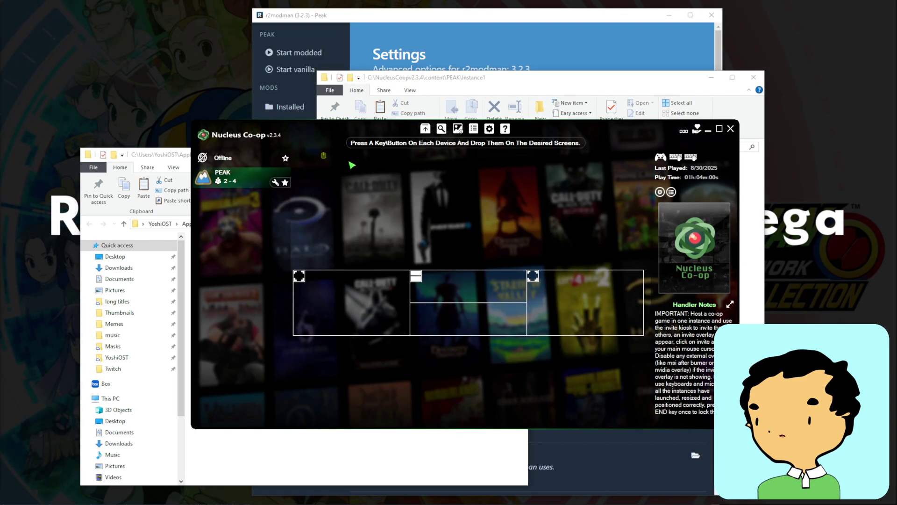
{"action": "left_click_drag", "start_coordinate": [463, 158], "coordinate": [483, 286]}
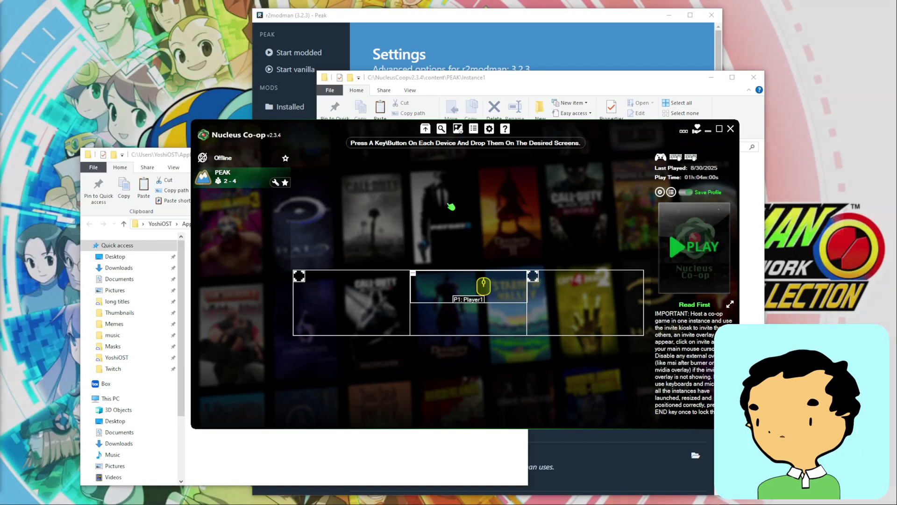
{"action": "left_click_drag", "start_coordinate": [467, 240], "coordinate": [455, 280]}
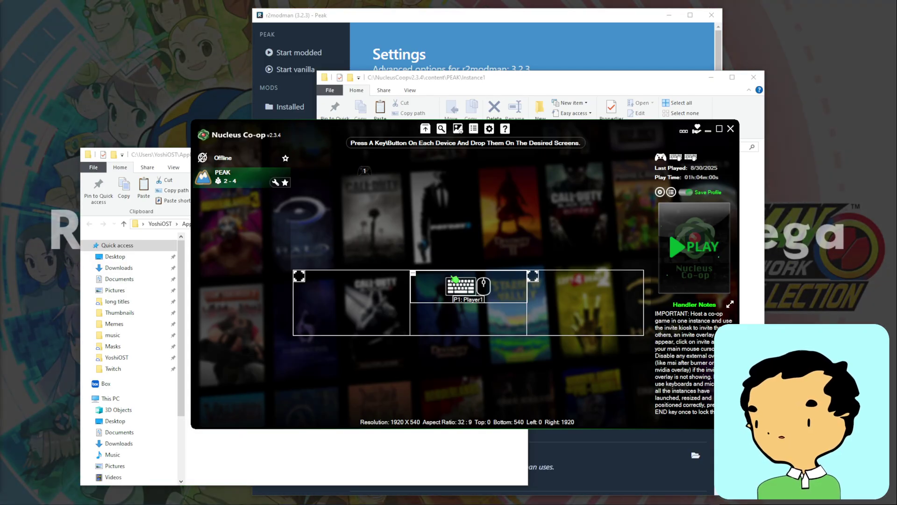
- Assign the gamepad to the lower half of the middle monitor and launch PEAK, accepting the input-lock notice
{"action": "left_click_drag", "start_coordinate": [363, 175], "coordinate": [468, 318]}
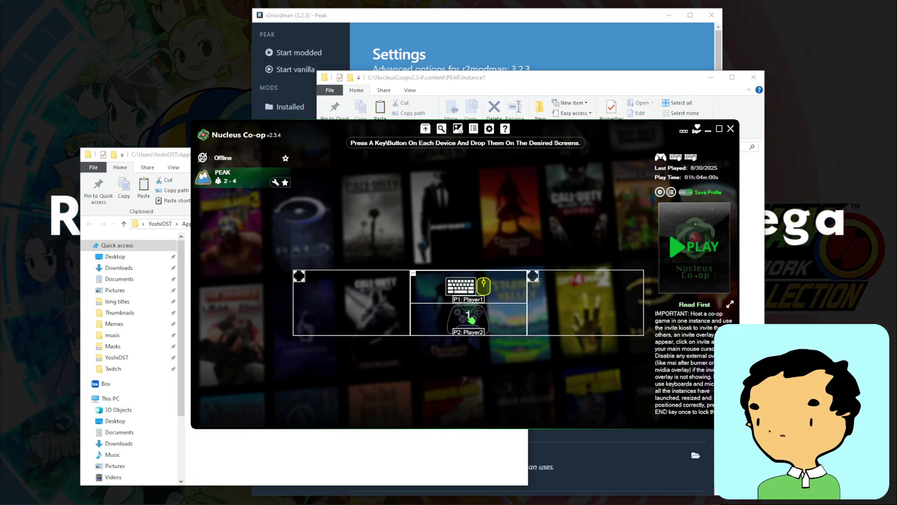
{"action": "left_click", "coordinate": [695, 246]}
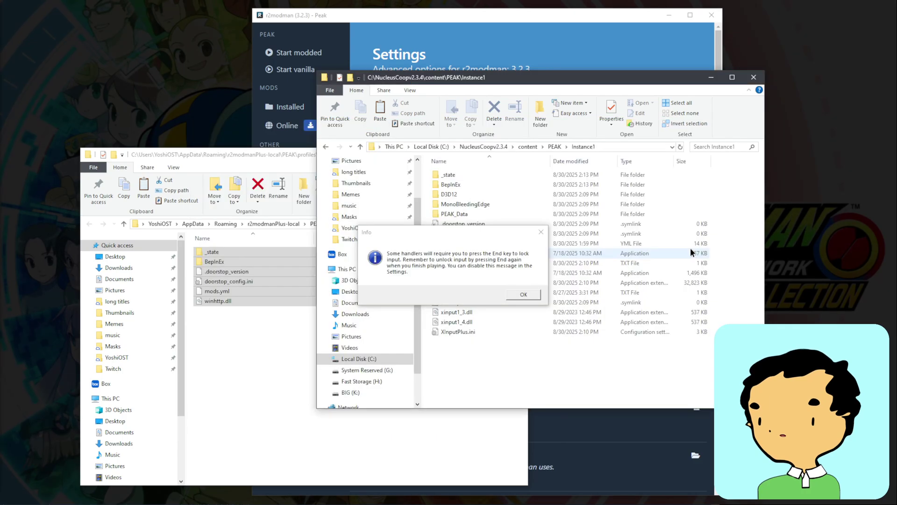
{"action": "left_click", "coordinate": [534, 295]}
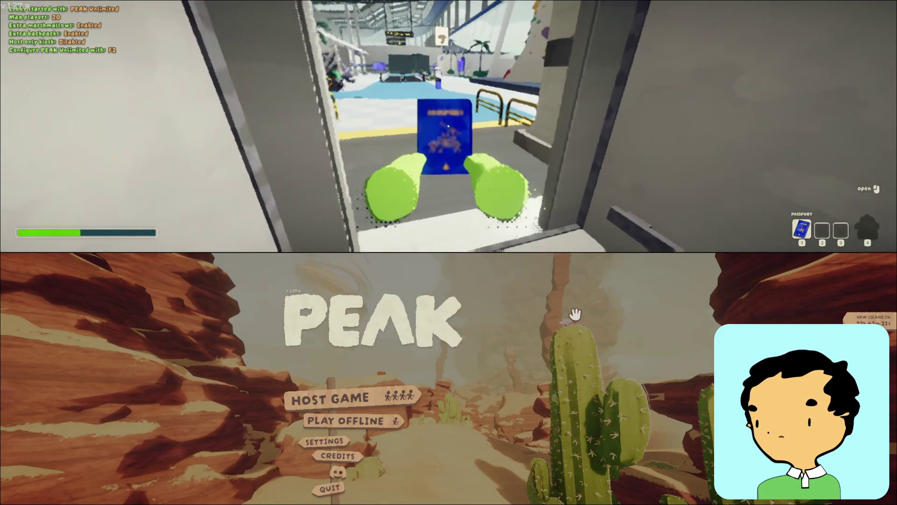
- Walk the host player to the airport's invite kiosk, invite all friends through the overlay, and close the overlay
{"action": "key", "text": "w"}
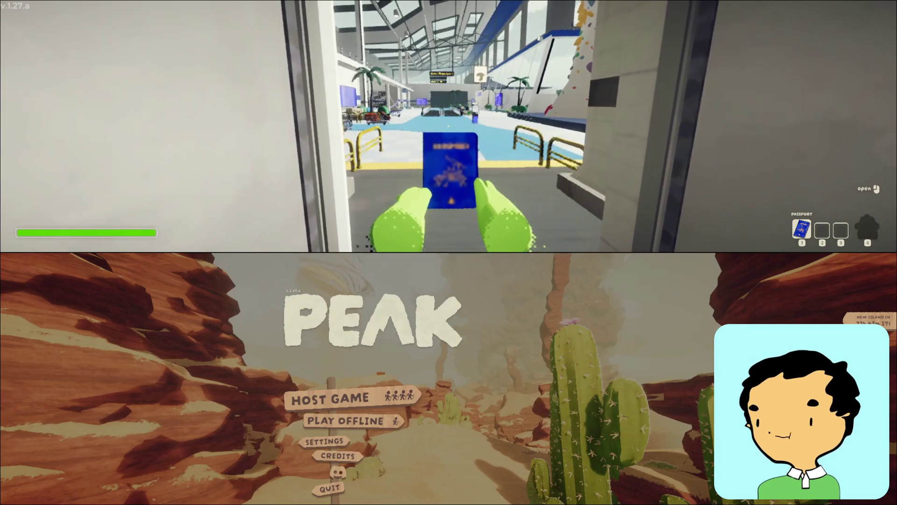
{"action": "key", "text": "w"}
{"action": "key", "text": "w"}
{"action": "key", "text": "w"}
{"action": "key", "text": "w"}
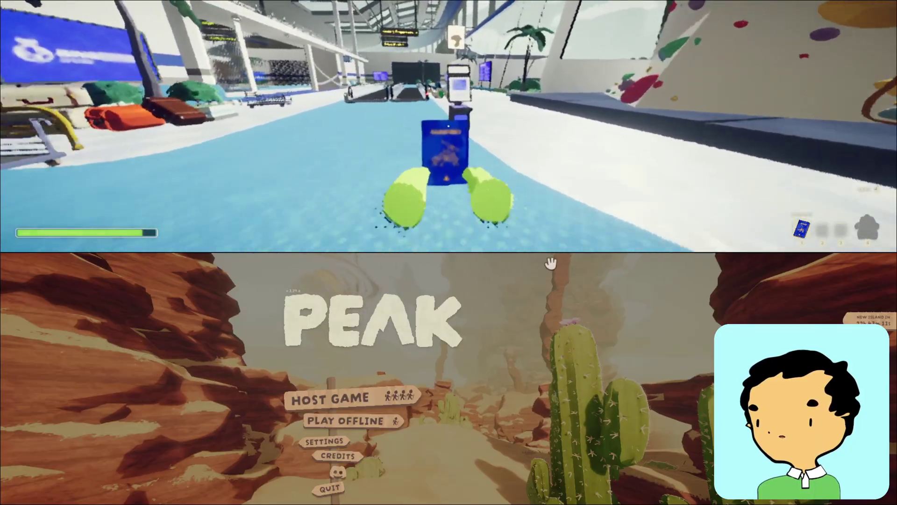
{"action": "key", "text": "e"}
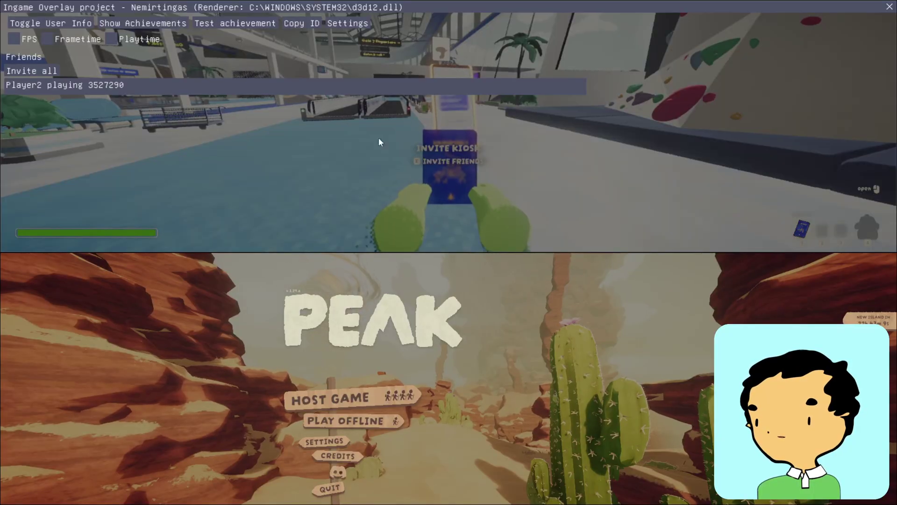
{"action": "left_click", "coordinate": [33, 71]}
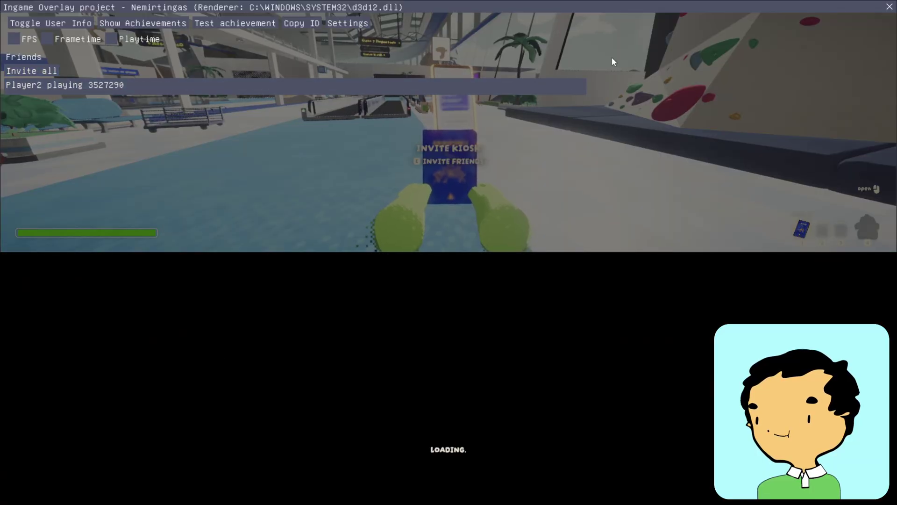
{"action": "left_click", "coordinate": [888, 8]}
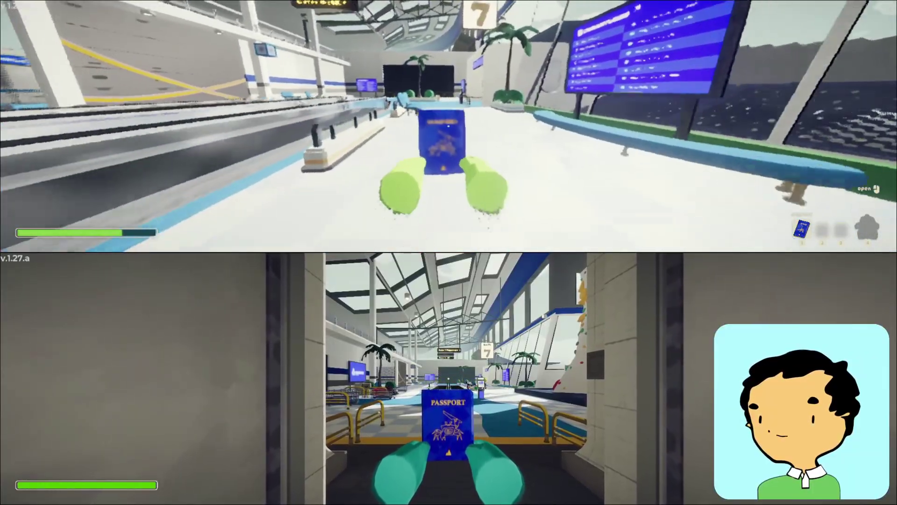
- Walk the host player to the gate kiosk and start the flight on the default PEAK difficulty
{"action": "key", "text": "w"}
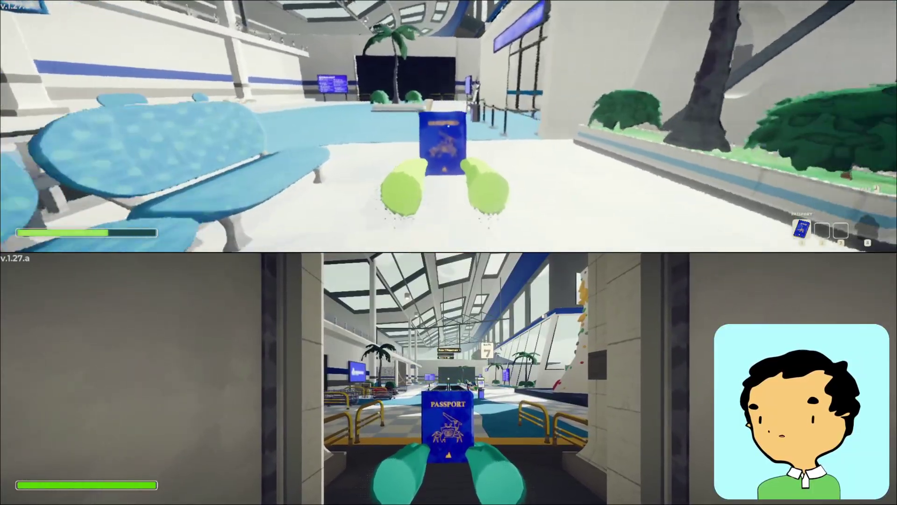
{"action": "key", "text": "w"}
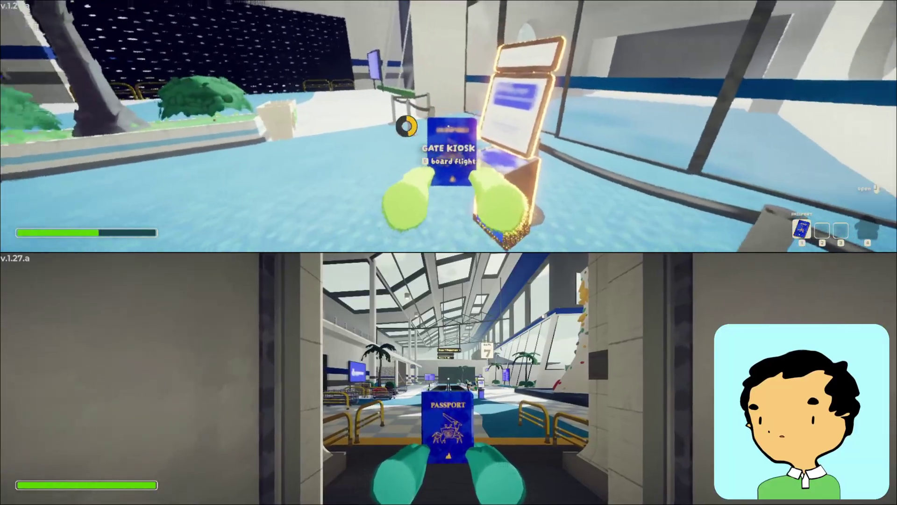
{"action": "key", "text": "e"}
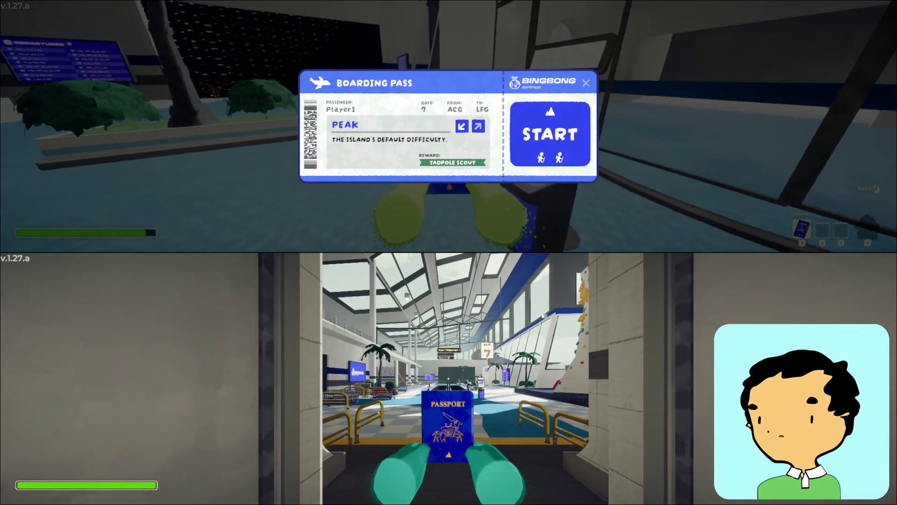
{"action": "key", "text": "Return"}
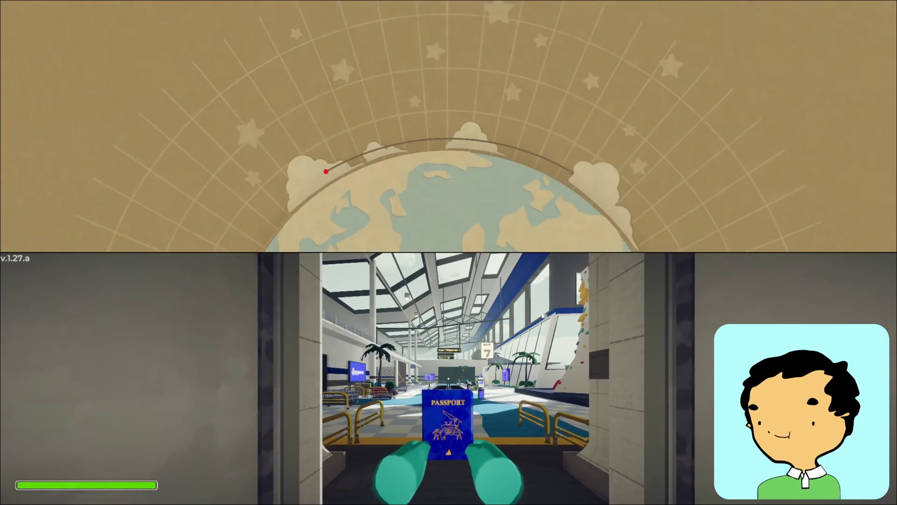